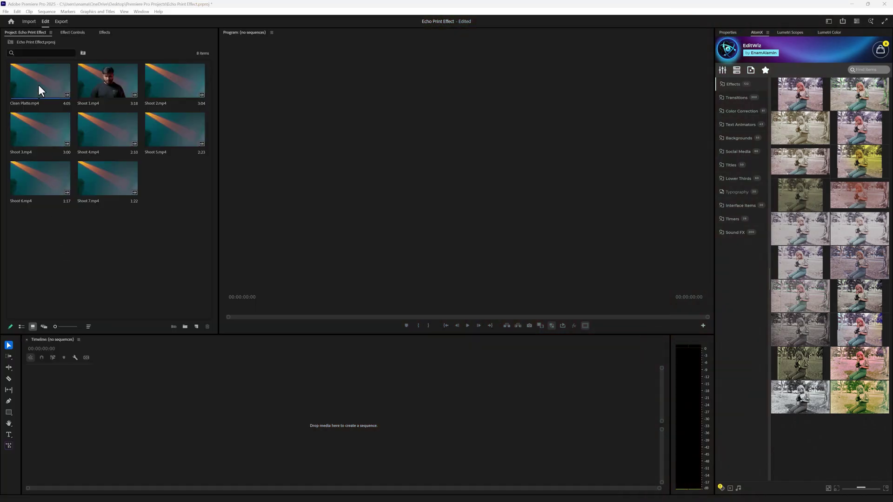
# Step: Build a Clean Platte sequence with Shoot 1.mp4 on V2 and replace it with an After Effects composition
pyautogui.moveTo(39, 89); pyautogui.dragTo(106, 389)
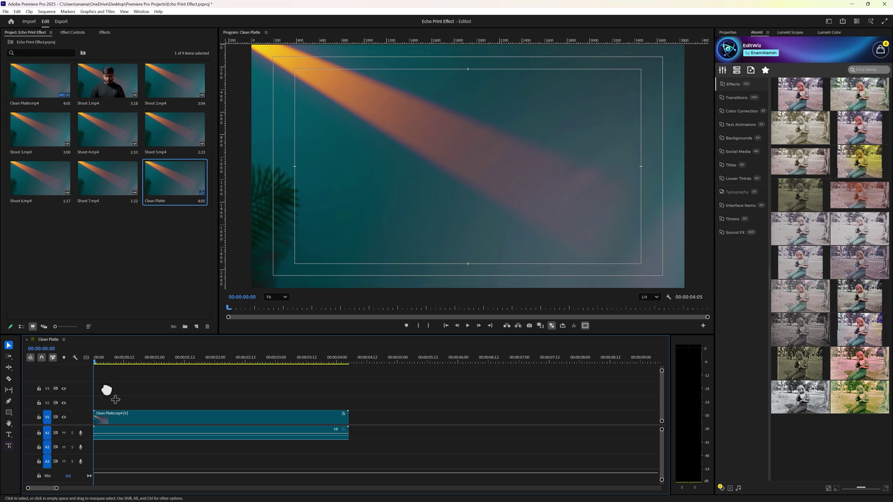
pyautogui.moveTo(105, 85); pyautogui.dragTo(100, 412)
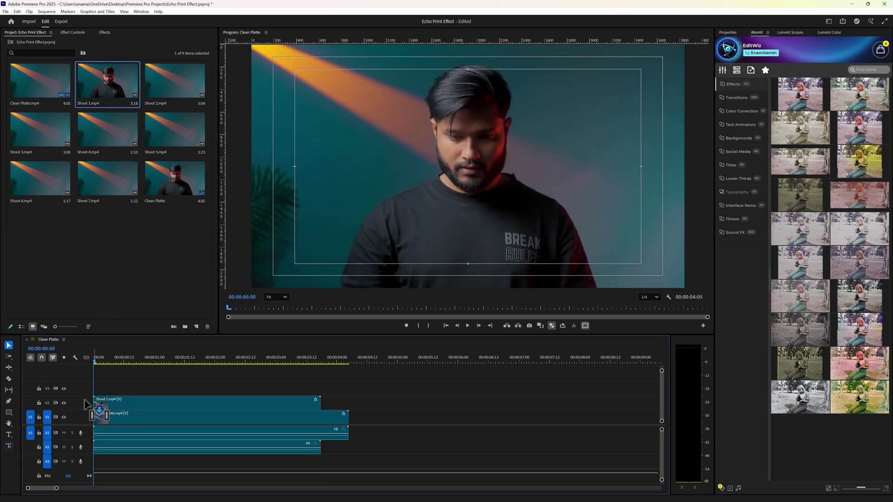
pyautogui.rightClick(147, 403)
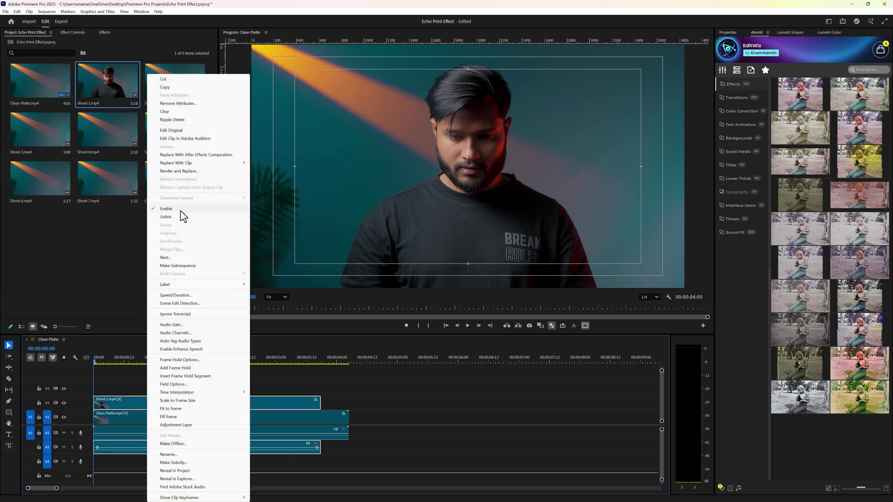
pyautogui.click(239, 156)
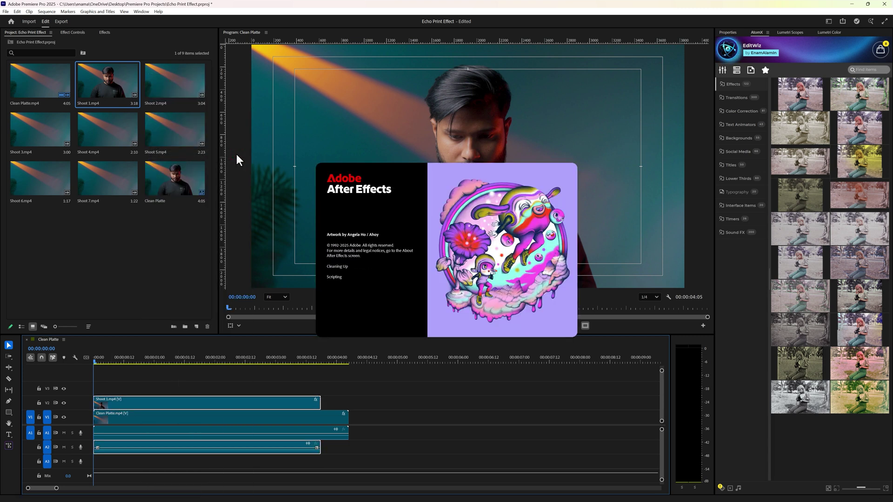
# Step: Save the project as Echo Print and open Shoot 1 in the Layer view with the Roto Brush Tool
pyautogui.write('Echo')
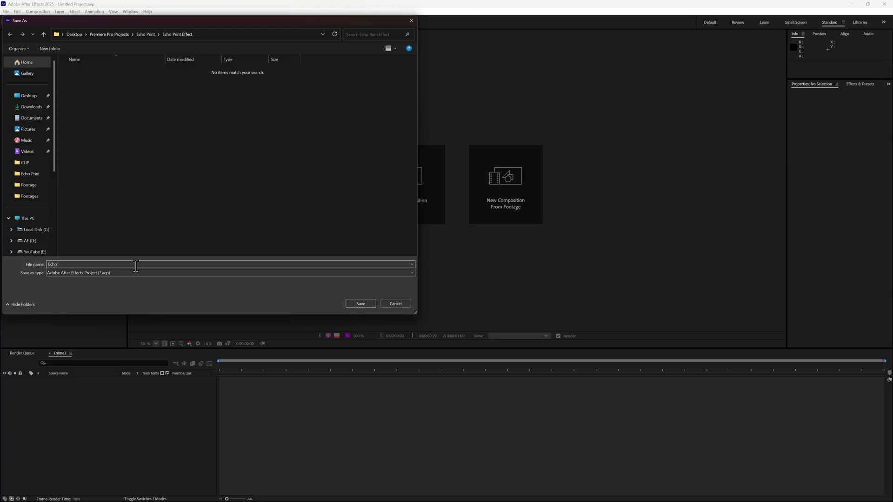
pyautogui.write(' Print')
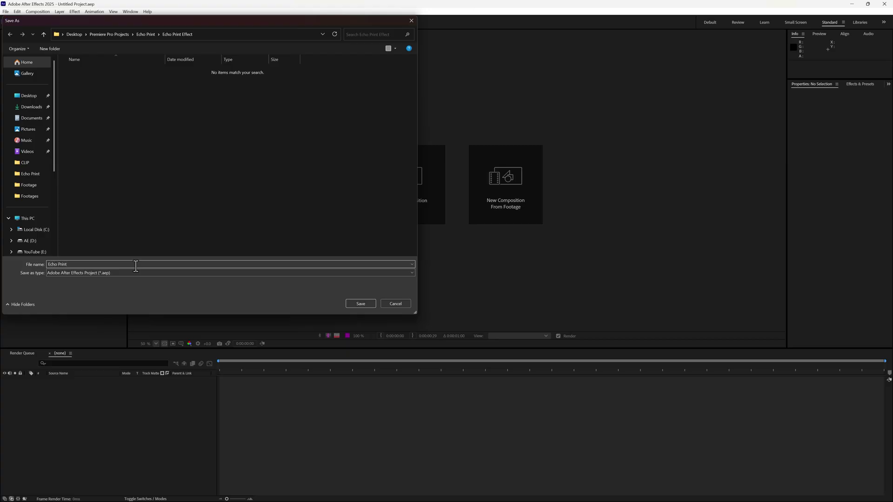
pyautogui.press('Return')
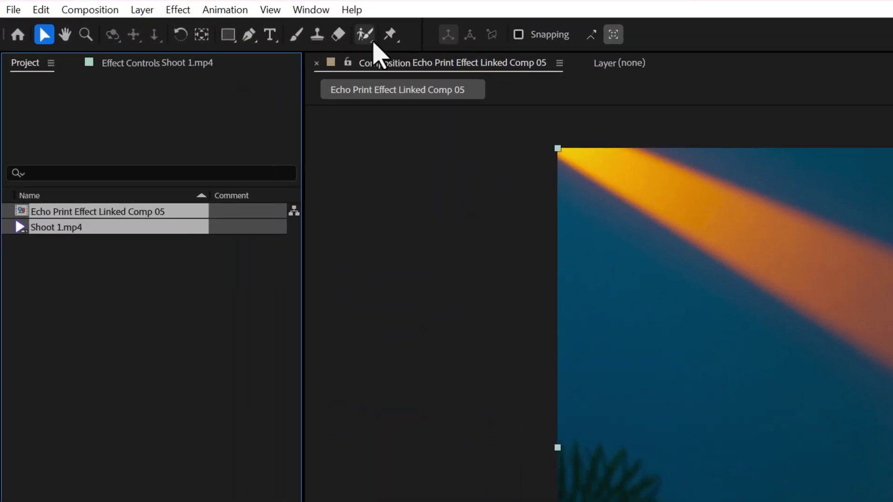
pyautogui.moveTo(301, 31); pyautogui.dragTo(389, 30)
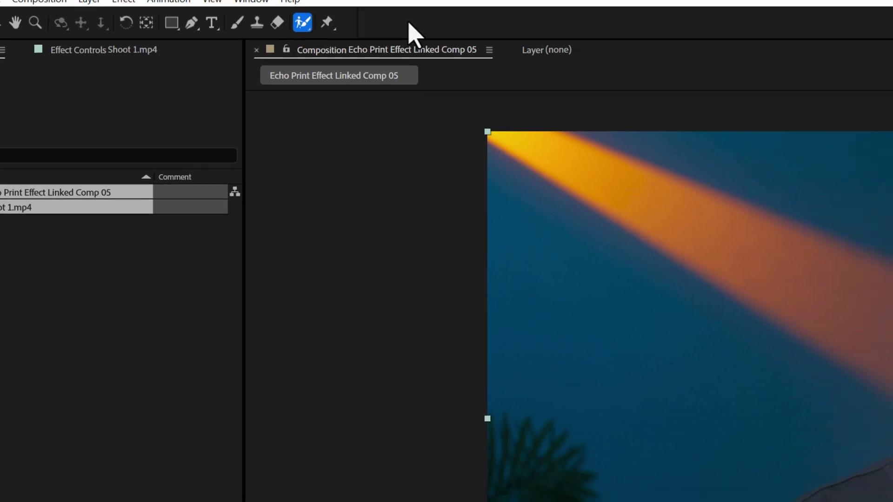
pyautogui.doubleClick(652, 260)
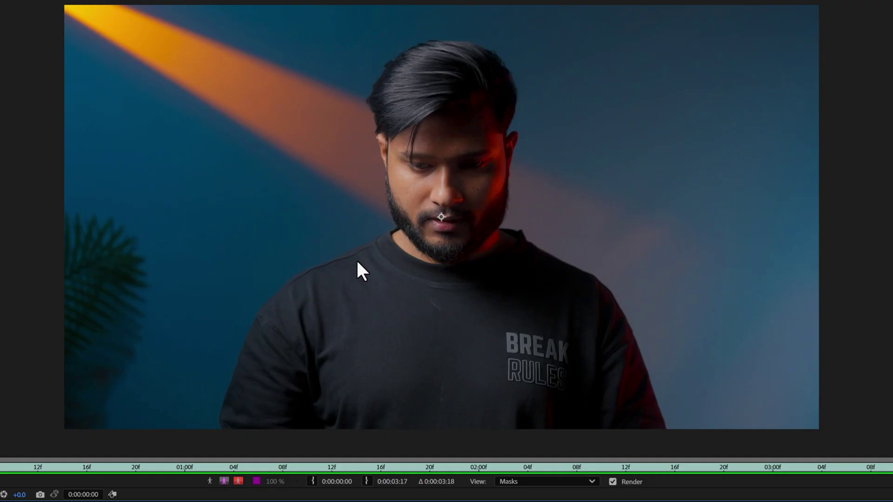
# Step: Roto-brush the man's body, ear area, left shoulder and hair outline, then view the matte as alpha
pyautogui.moveTo(268, 391)
pyautogui.mouseDown()
pyautogui.moveTo(492, 90)
pyautogui.moveTo(615, 403)
pyautogui.mouseUp()
pyautogui.moveTo(381, 127); pyautogui.dragTo(386, 154)
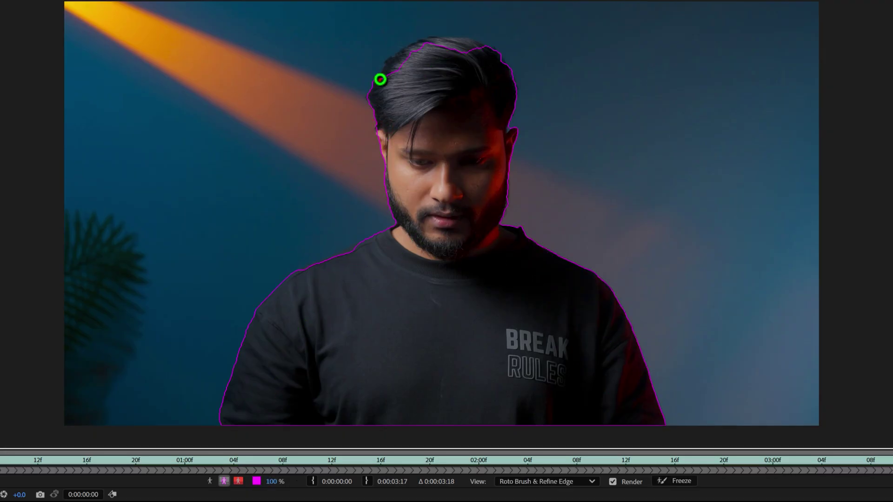
pyautogui.moveTo(363, 245); pyautogui.dragTo(294, 281)
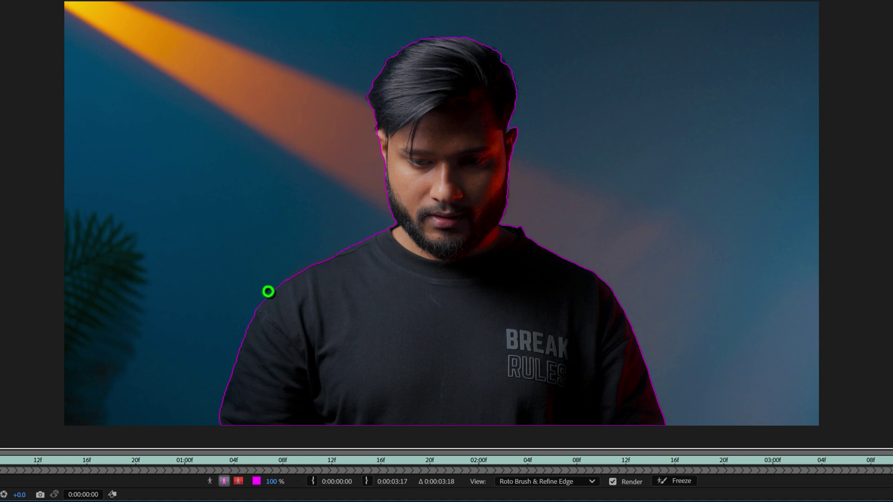
pyautogui.moveTo(510, 76); pyautogui.dragTo(494, 55)
pyautogui.click(211, 480)
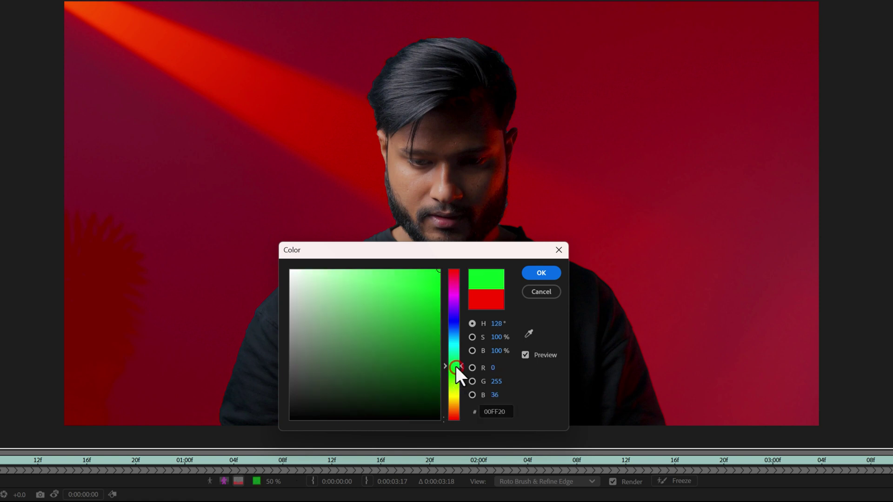
# Step: Turn the roto overlay green and refine the matte along the hairline, both sides of the head and the jaw
pyautogui.click(542, 271)
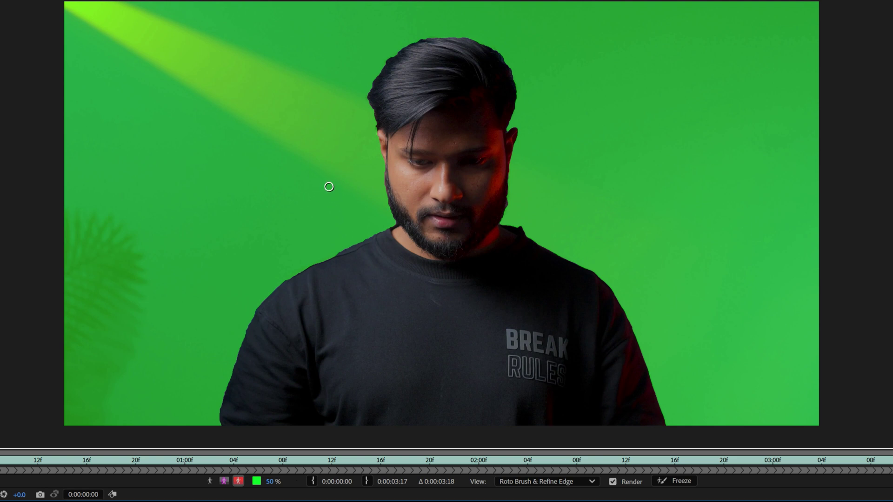
pyautogui.moveTo(375, 126)
pyautogui.mouseDown()
pyautogui.moveTo(371, 86)
pyautogui.moveTo(461, 34)
pyautogui.moveTo(516, 104)
pyautogui.moveTo(511, 126)
pyautogui.mouseUp()
pyautogui.moveTo(385, 168); pyautogui.dragTo(399, 220)
pyautogui.moveTo(509, 165); pyautogui.dragTo(512, 218)
pyautogui.click(383, 132)
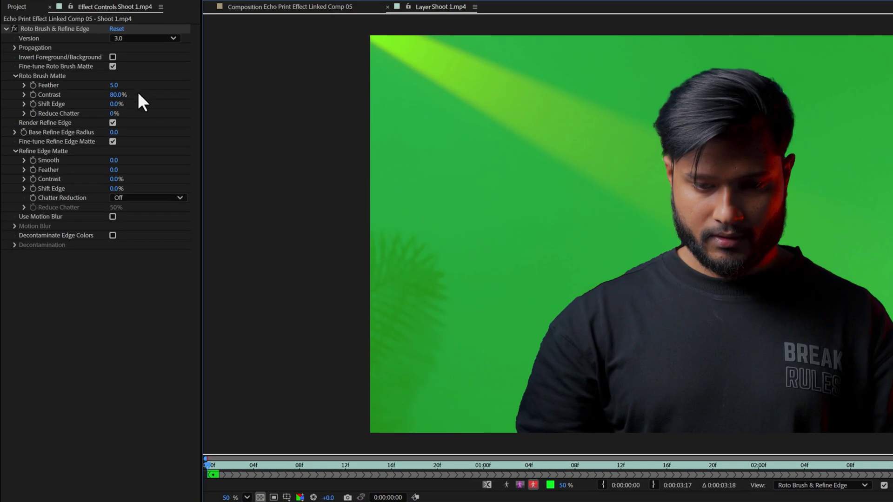
# Step: Set the Roto Brush matte to Feather 20, Shift Edge -10% and Reduce Chatter 20%
pyautogui.click(115, 85)
pyautogui.write('20')
pyautogui.press('Return')
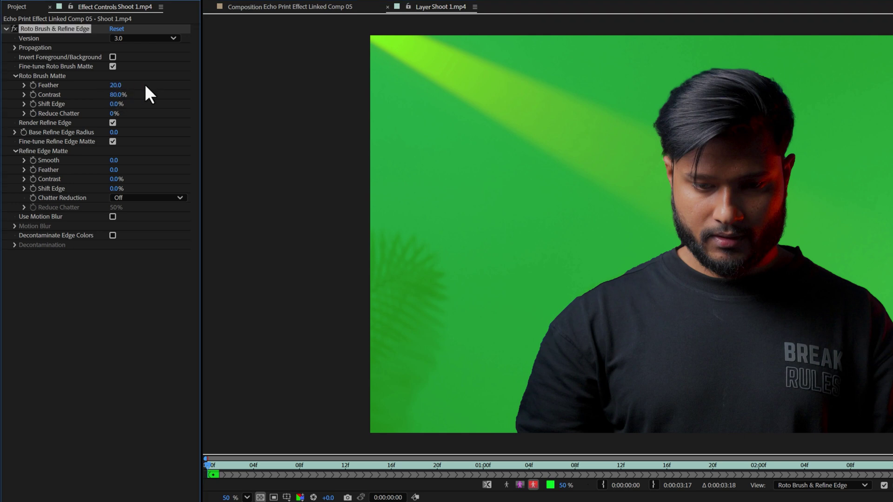
pyautogui.click(115, 104)
pyautogui.write('-')
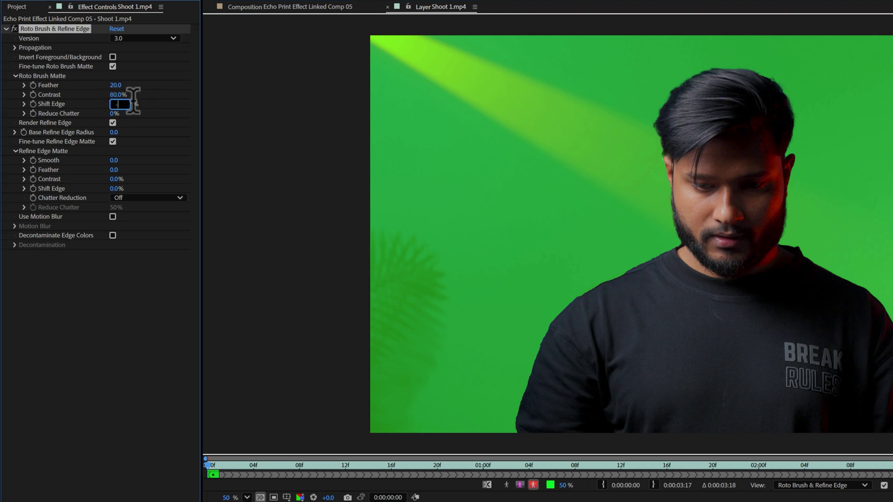
pyautogui.write('10')
pyautogui.press('Return')
pyautogui.write('20')
pyautogui.press('Return')
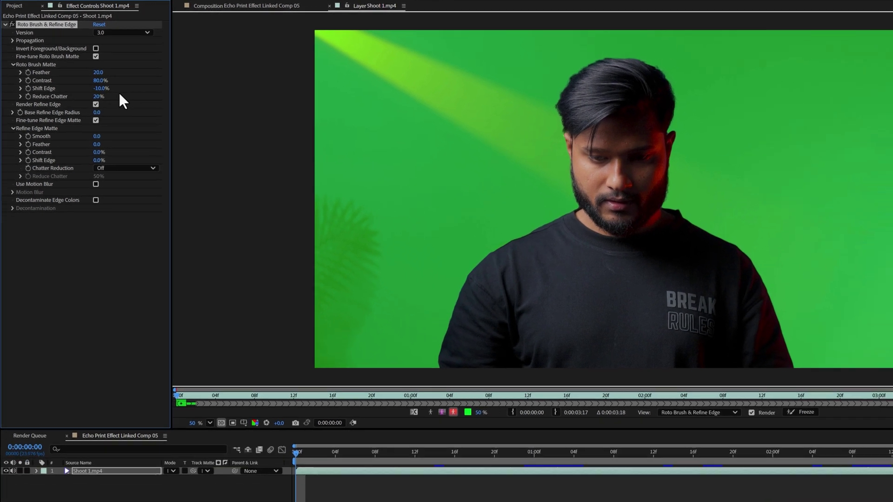
# Step: Step a frame, freeze the roto propagation, check the alpha cutout, and close After Effects
pyautogui.press('pagedown')
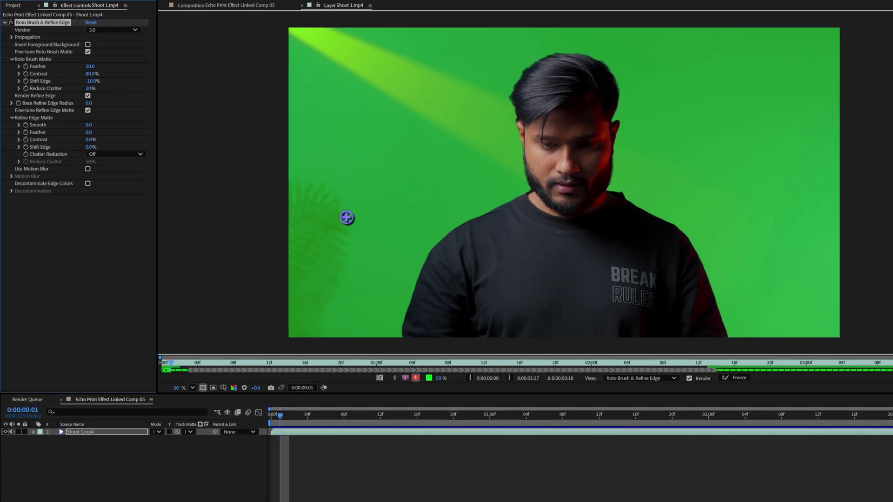
pyautogui.click(735, 379)
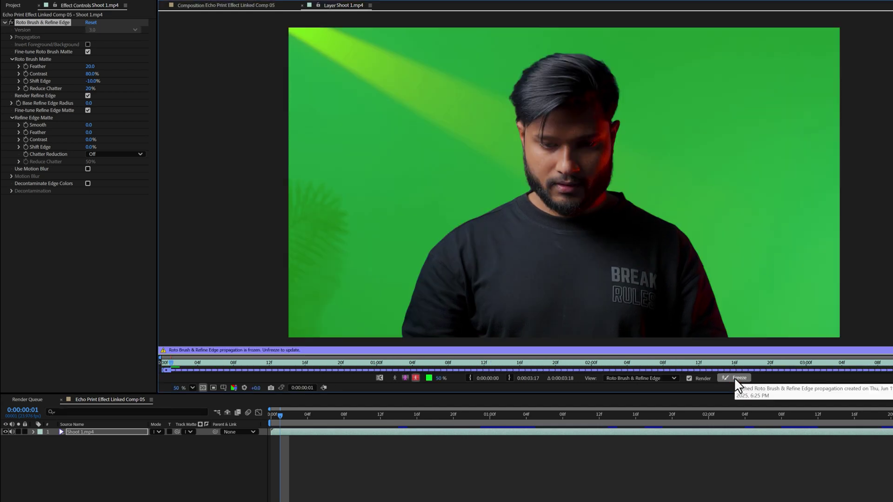
pyautogui.click(395, 378)
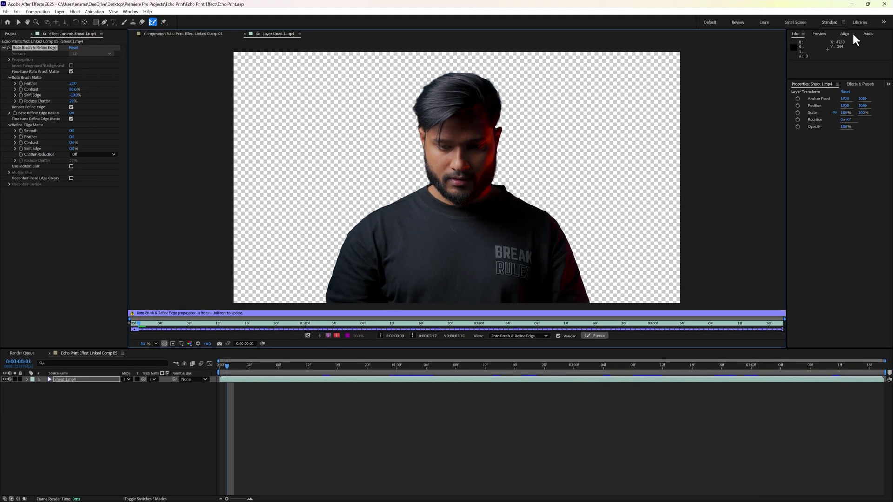
pyautogui.click(885, 4)
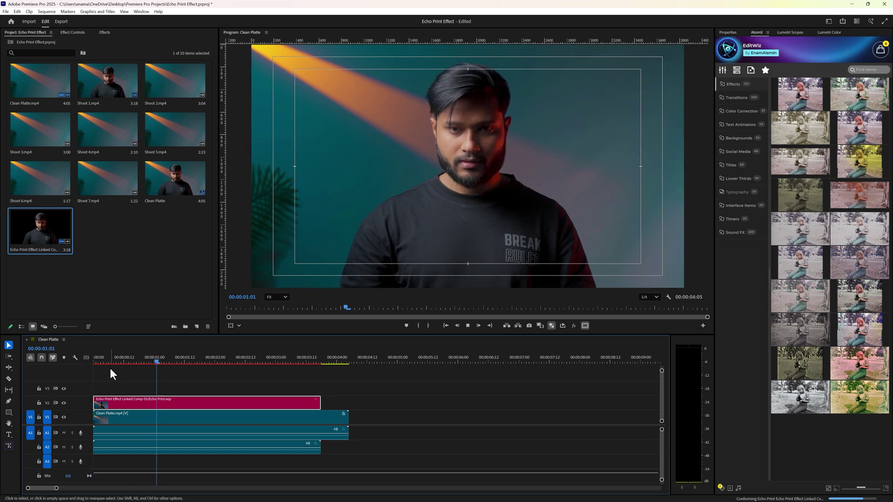
# Step: Render and Replace the linked comp as QuickTime with the Match Source - Apple ProRes 4444 preset
pyautogui.press('space')
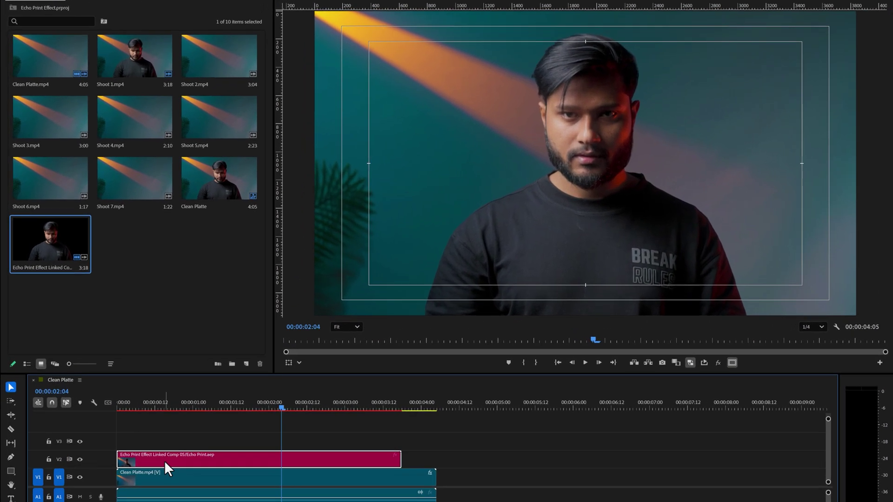
pyautogui.rightClick(131, 404)
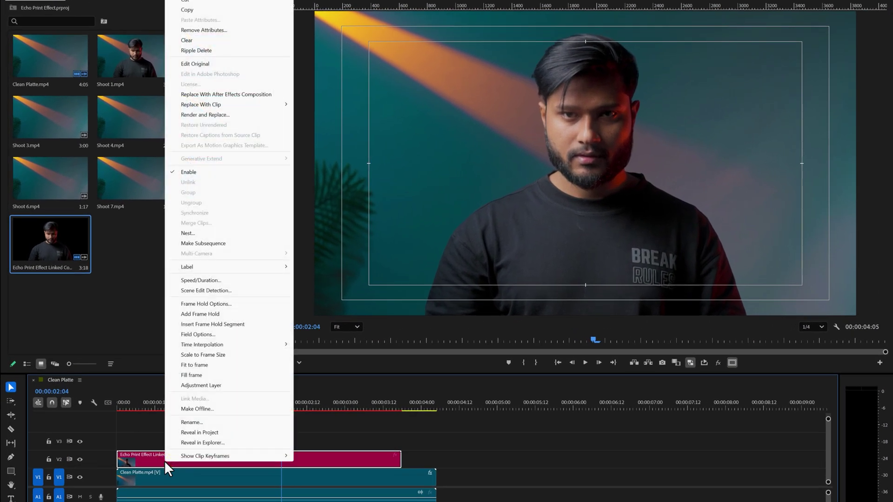
pyautogui.click(202, 117)
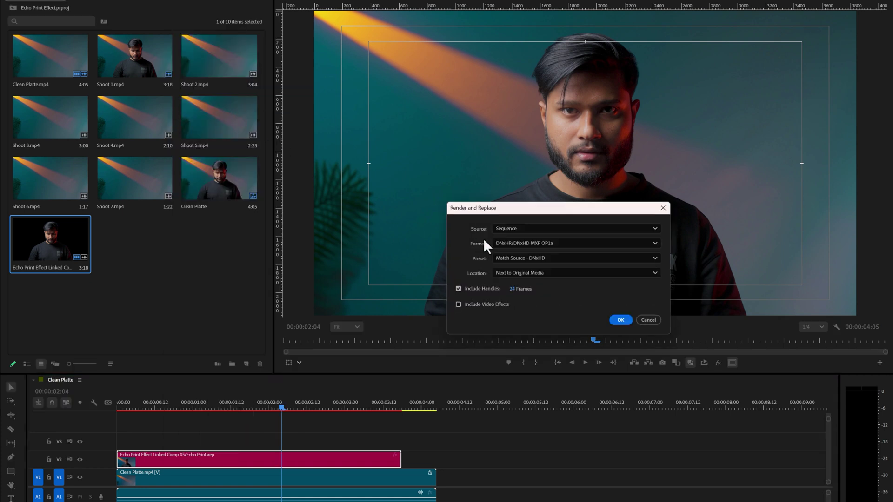
pyautogui.click(540, 241)
pyautogui.click(529, 280)
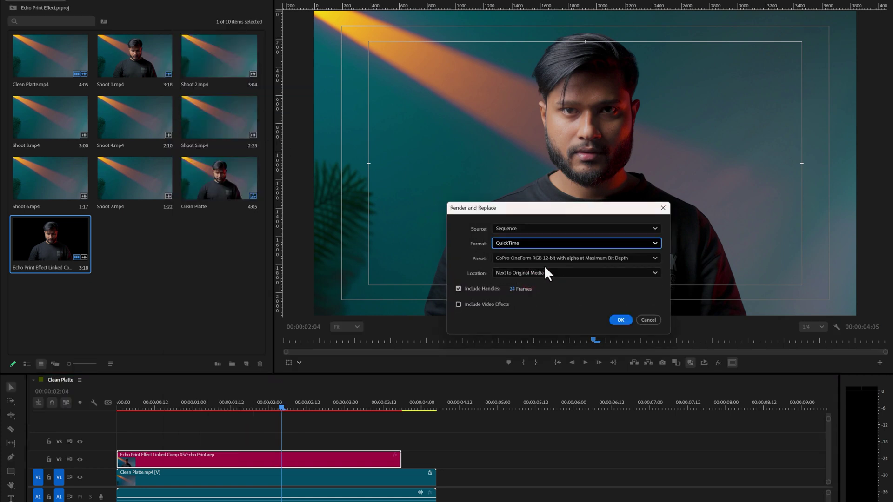
pyautogui.click(550, 258)
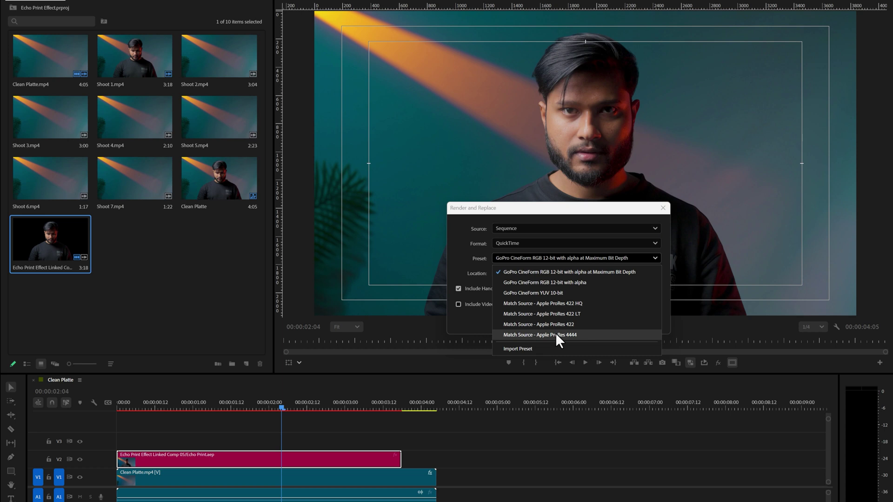
pyautogui.click(599, 335)
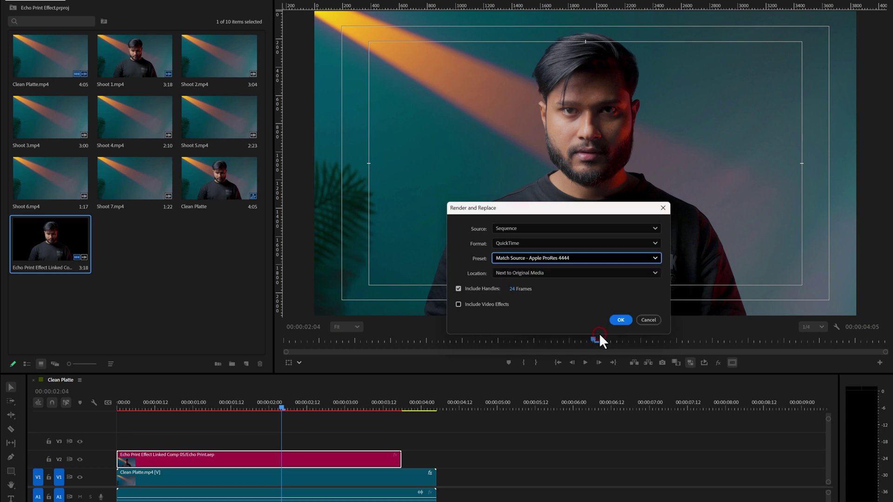
pyautogui.click(621, 321)
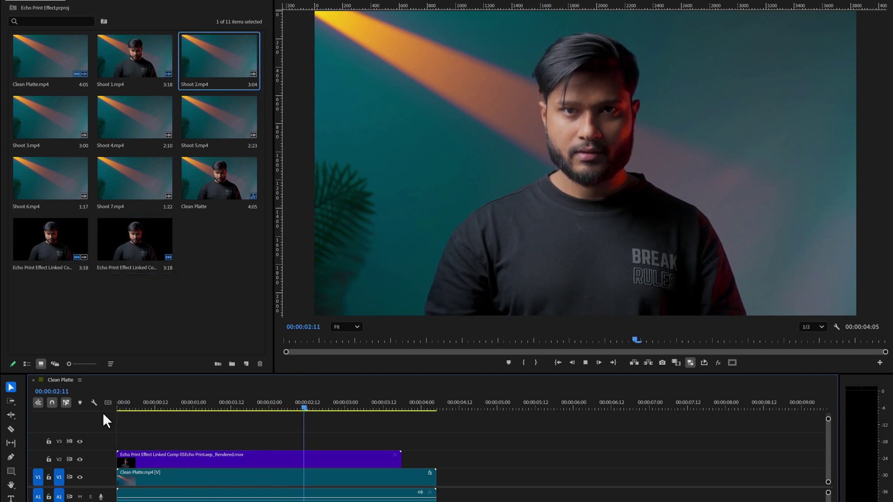
# Step: Preview the rendered clip by toggling V1 output, then switch off V2 track output
pyautogui.press('space')
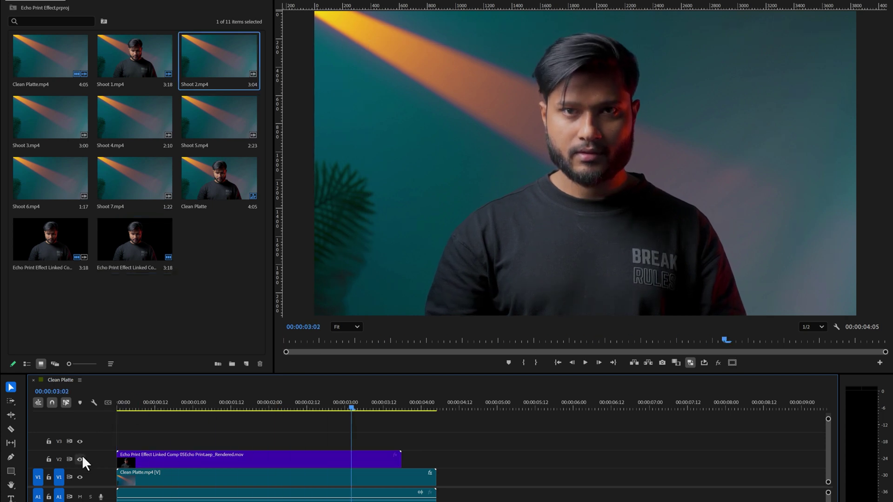
pyautogui.click(80, 477)
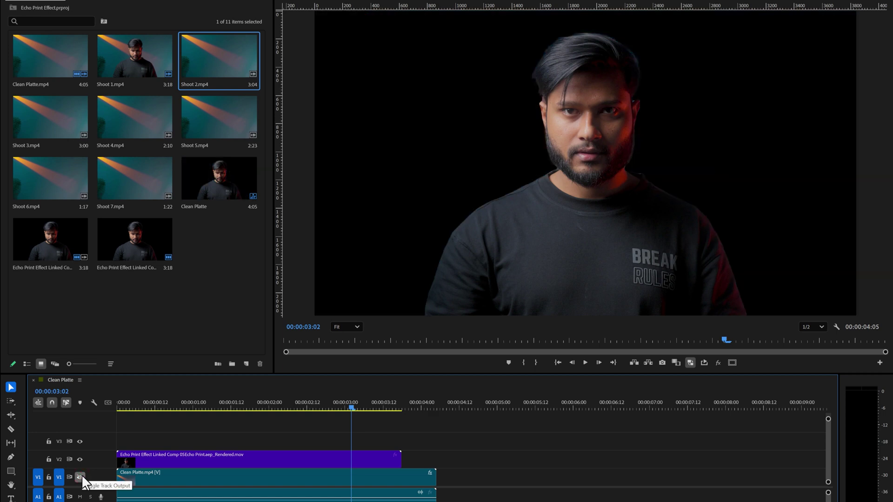
pyautogui.click(80, 477)
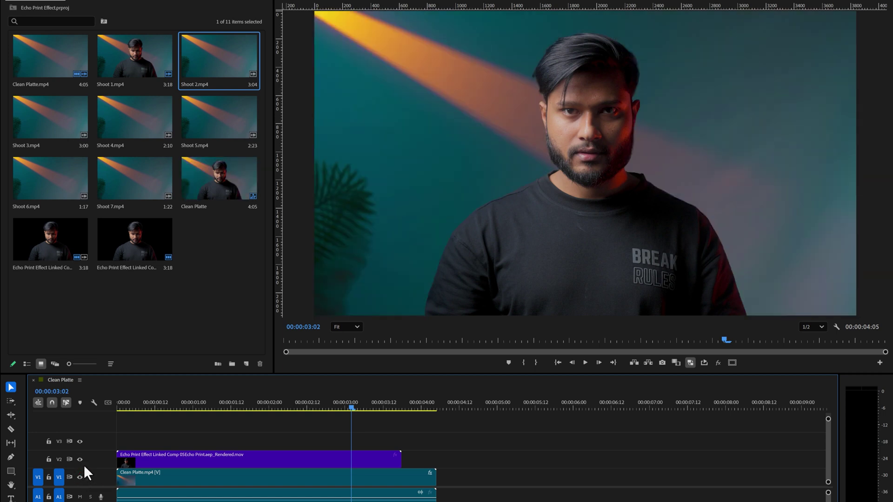
pyautogui.click(80, 460)
# Step: Place Shoot 2.mp4 on V3 at the sequence start and preview it to find where the person appears
pyautogui.moveTo(124, 401); pyautogui.dragTo(102, 408)
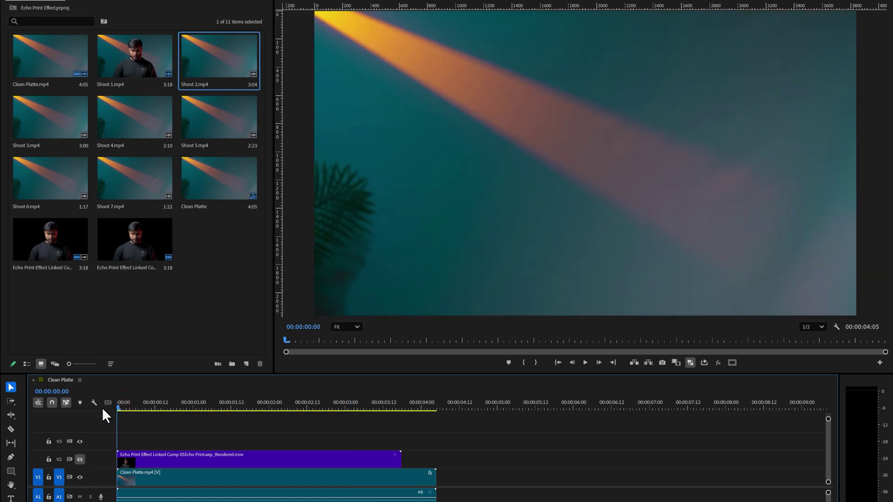
pyautogui.moveTo(211, 61); pyautogui.dragTo(152, 440)
pyautogui.press('space')
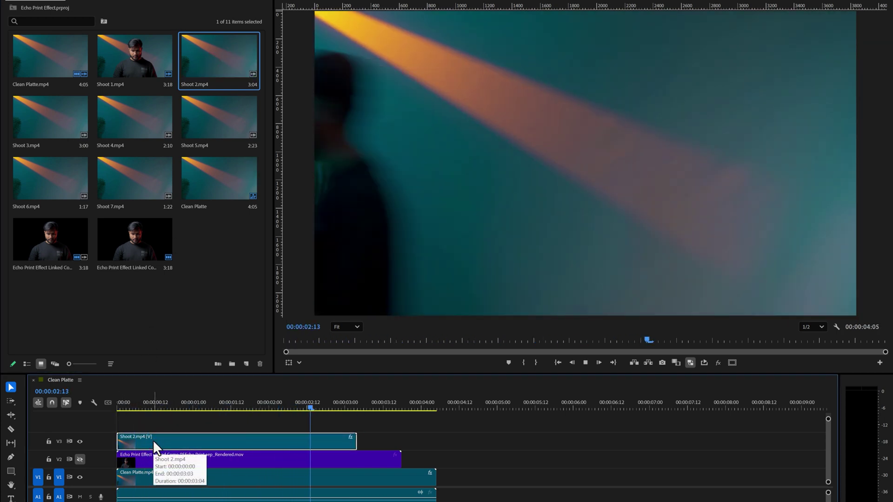
pyautogui.press('space')
pyautogui.moveTo(138, 403); pyautogui.dragTo(165, 403)
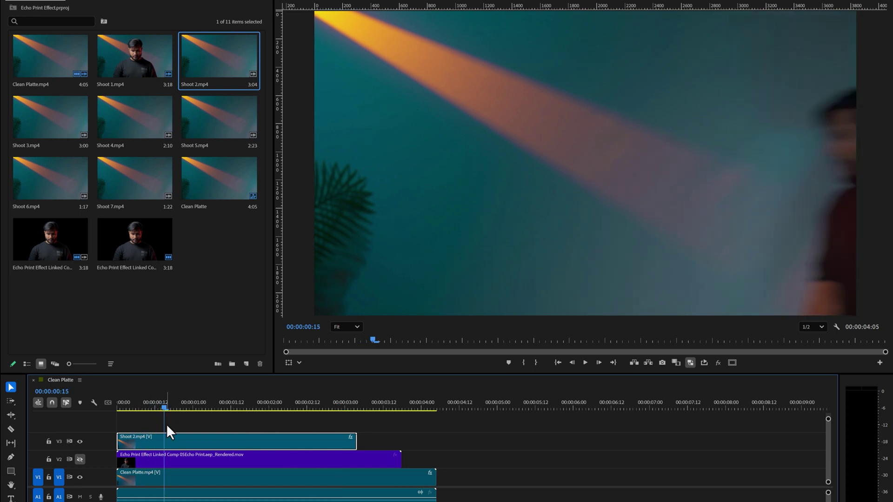
# Step: Trim Shoot 2's empty lead-in and draw a pen opacity mask around the walking person at 25% zoom
pyautogui.moveTo(117, 441); pyautogui.dragTo(164, 441)
pyautogui.moveTo(135, 402); pyautogui.dragTo(100, 410)
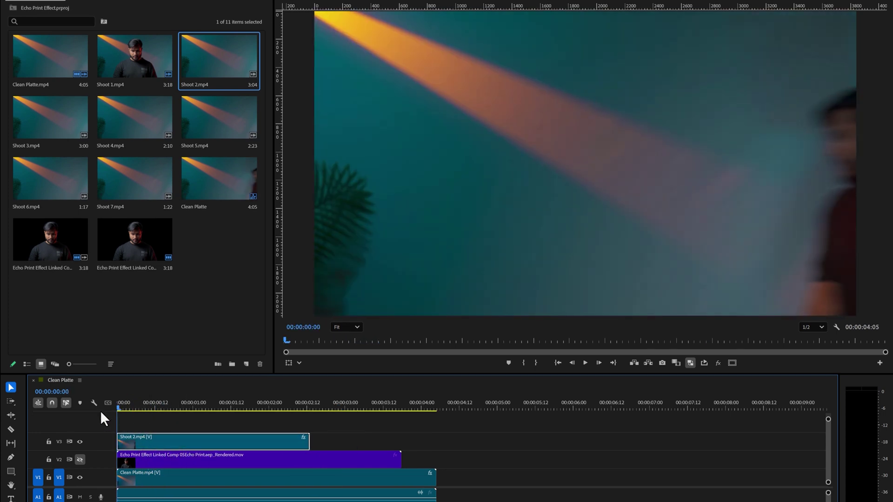
pyautogui.click(104, 8)
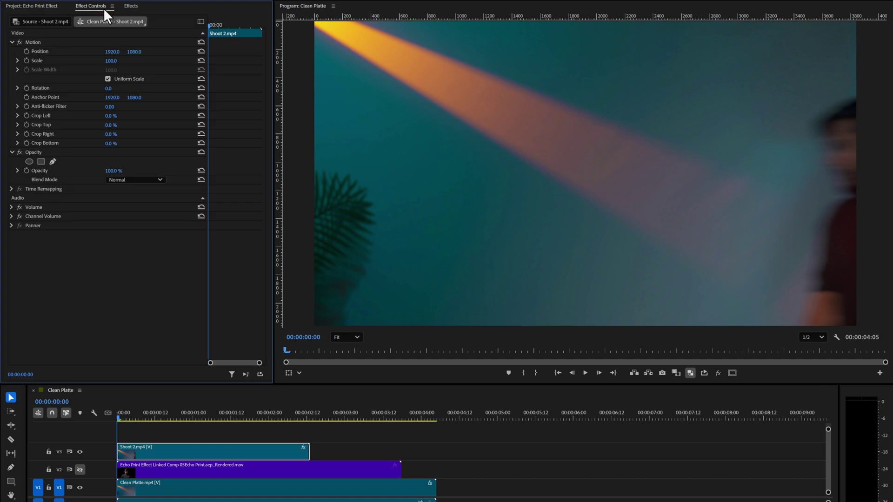
pyautogui.click(53, 161)
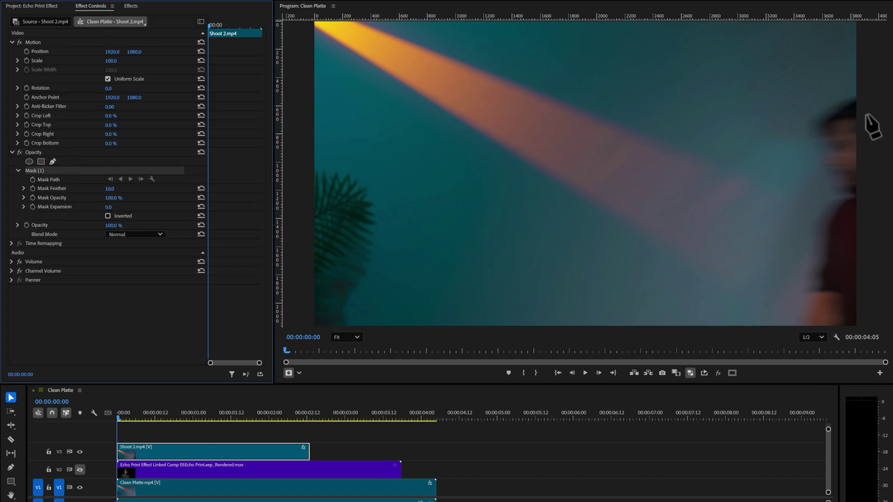
pyautogui.click(865, 83)
pyautogui.click(826, 99)
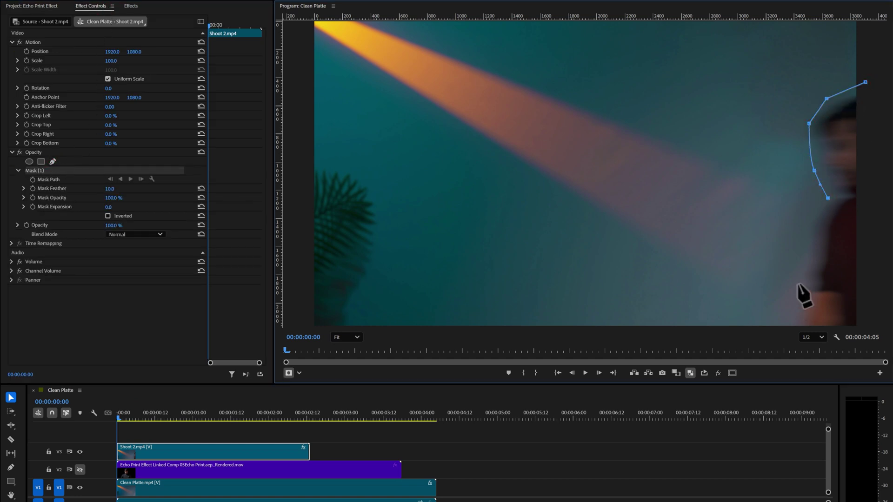
pyautogui.click(346, 337)
pyautogui.click(344, 386)
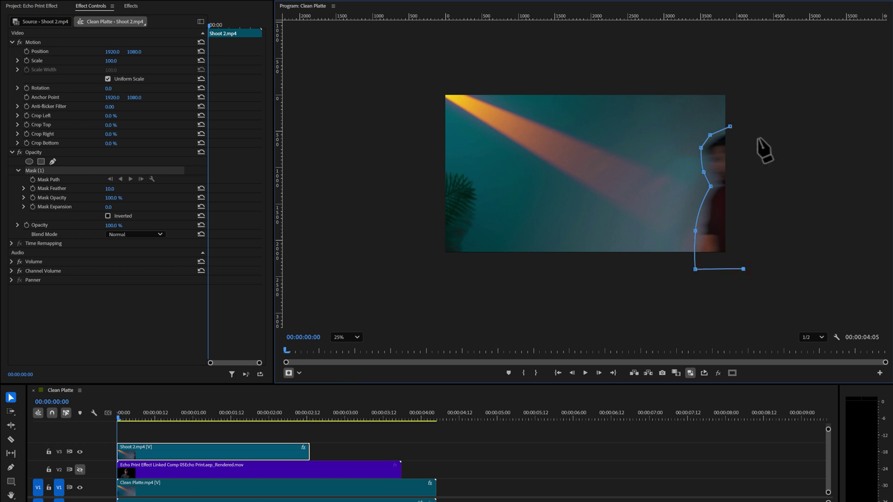
# Step: Keyframe and track the mask path forward so it follows the person through the clip
pyautogui.click(32, 180)
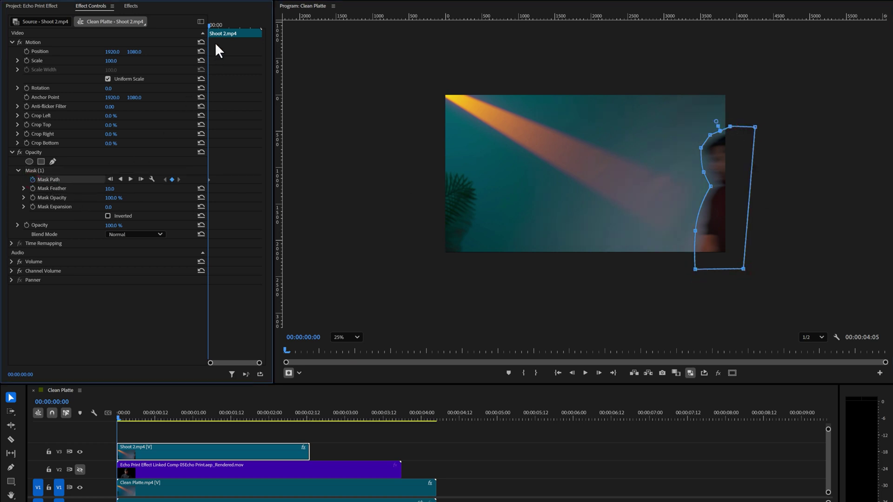
pyautogui.click(210, 26)
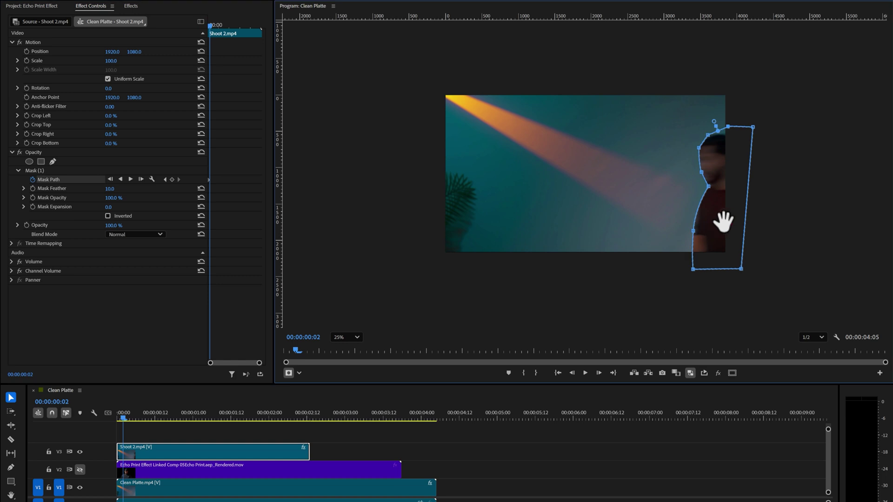
pyautogui.click(212, 26)
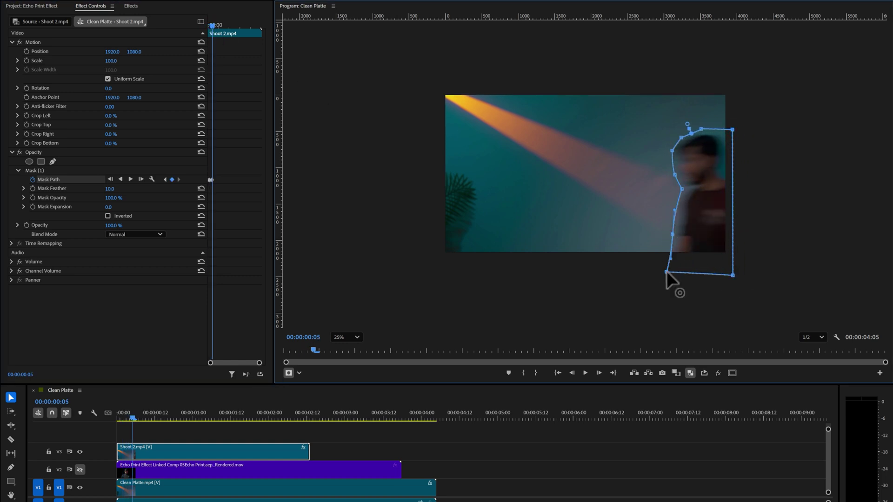
pyautogui.click(214, 26)
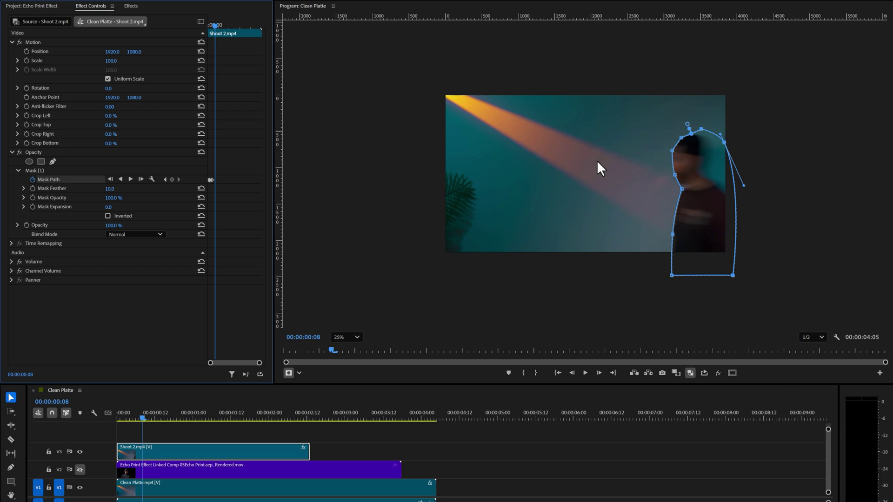
pyautogui.click(225, 25)
pyautogui.moveTo(630, 235); pyautogui.dragTo(464, 205)
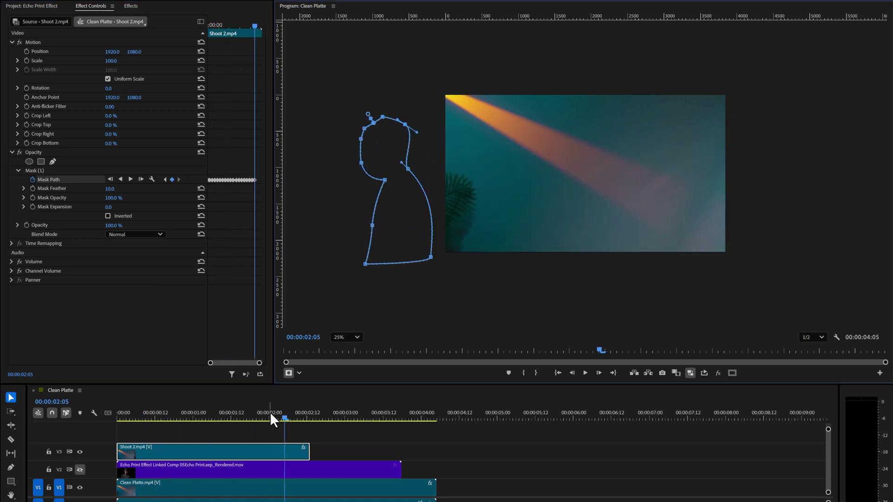
pyautogui.moveTo(270, 412); pyautogui.dragTo(85, 422)
# Step: Raise Mask Feather to 234 and play back the softened mask
pyautogui.press('space')
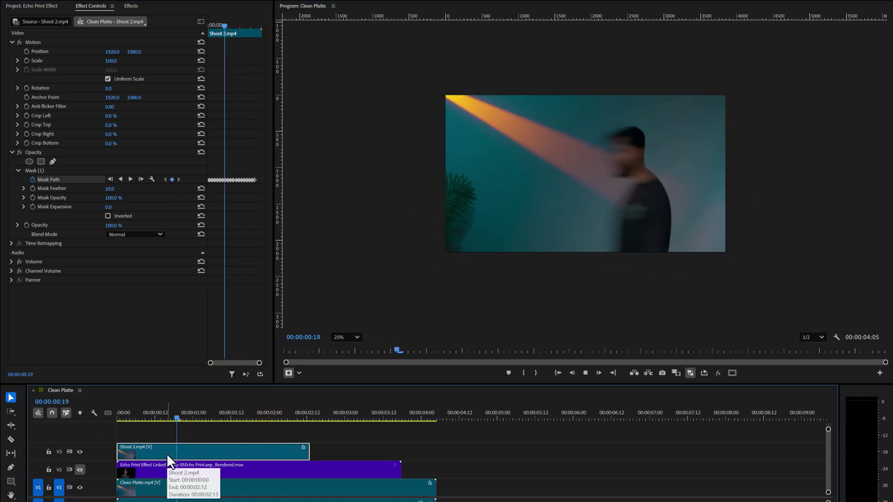
pyautogui.moveTo(200, 415)
pyautogui.mouseDown()
pyautogui.moveTo(175, 415)
pyautogui.moveTo(200, 415)
pyautogui.mouseUp()
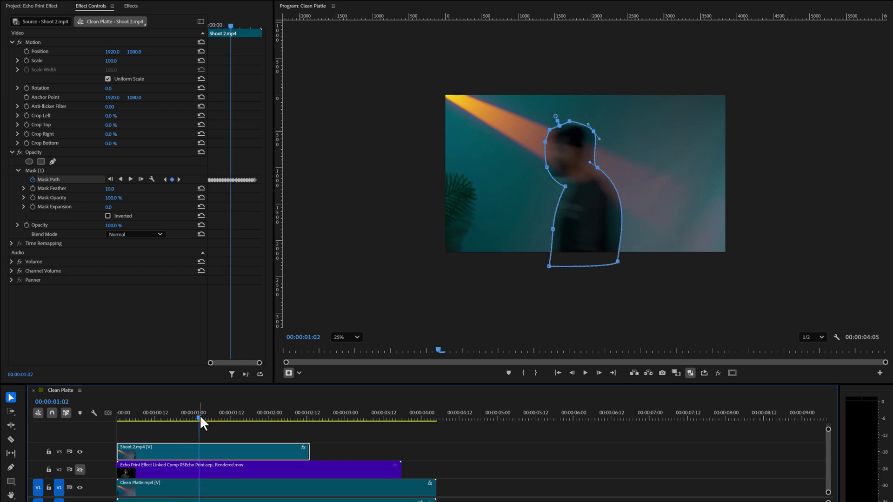
pyautogui.moveTo(108, 189); pyautogui.dragTo(117, 189)
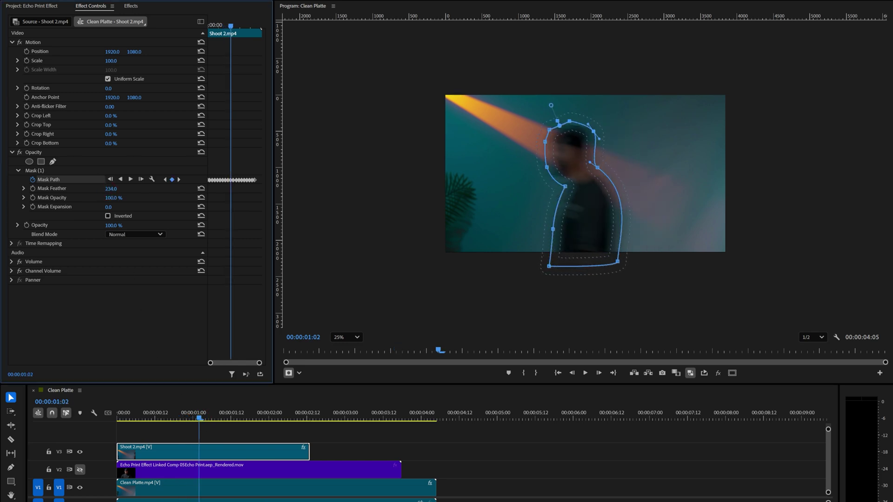
pyautogui.press('space')
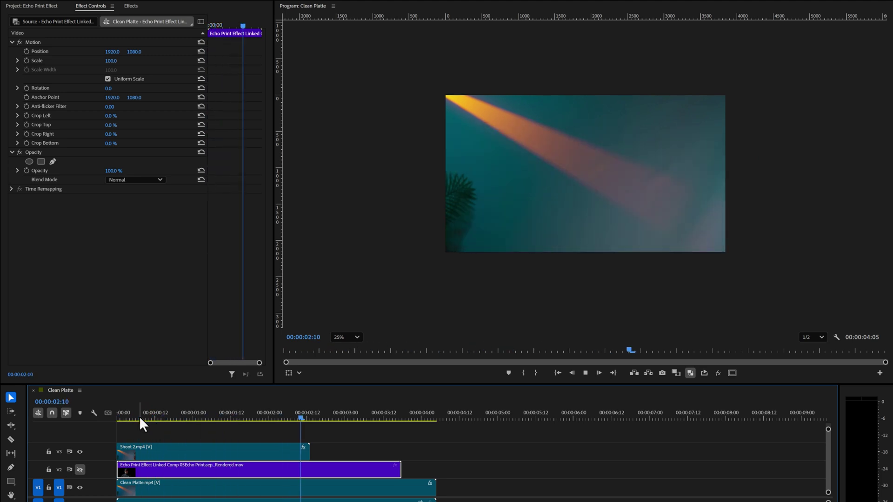
# Step: Set Shoot 2's speed to 300% in Speed/Duration and play back the faster clip
pyautogui.press('space')
pyautogui.click(149, 445)
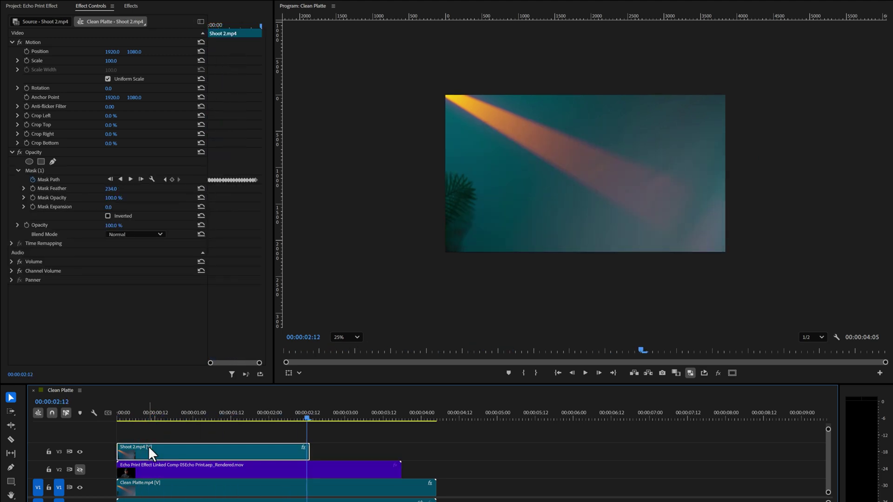
pyautogui.rightClick(149, 445)
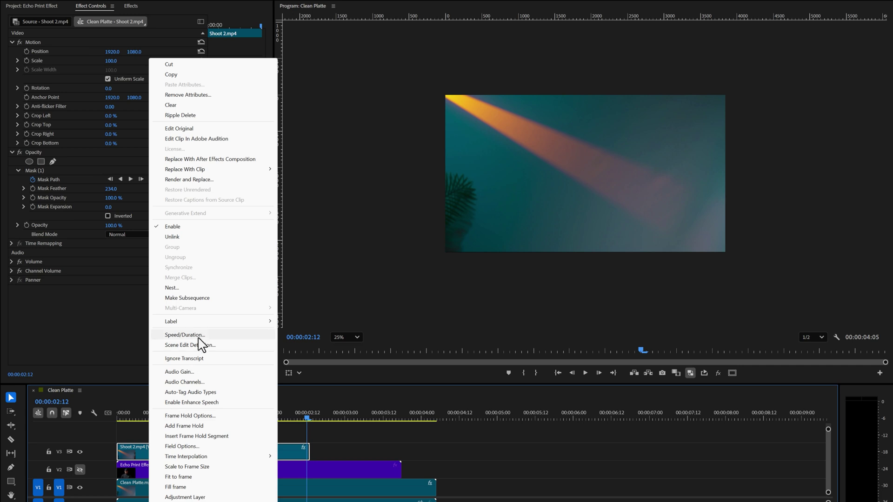
pyautogui.click(200, 334)
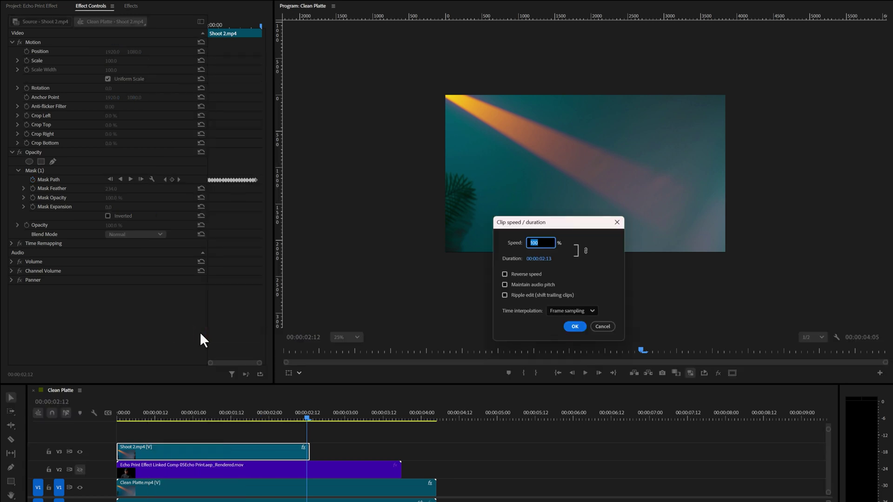
pyautogui.write('300')
pyautogui.press('Return')
pyautogui.press('Home')
pyautogui.press('space')
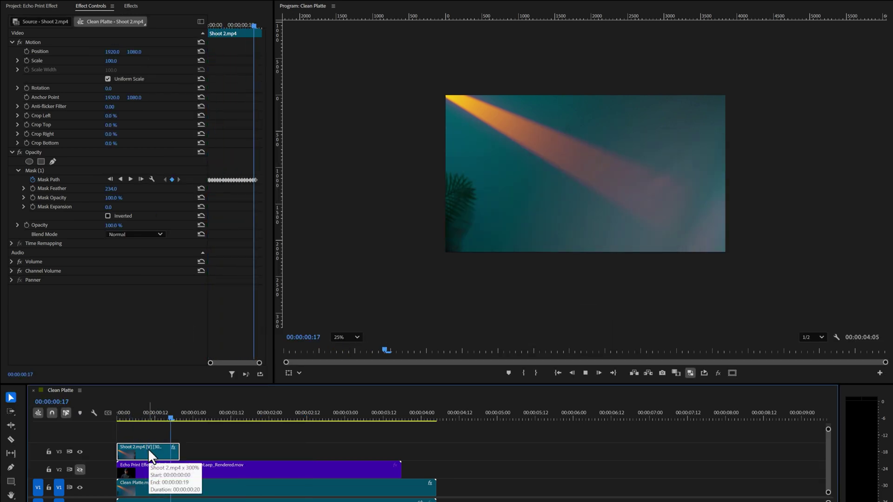
pyautogui.click(122, 413)
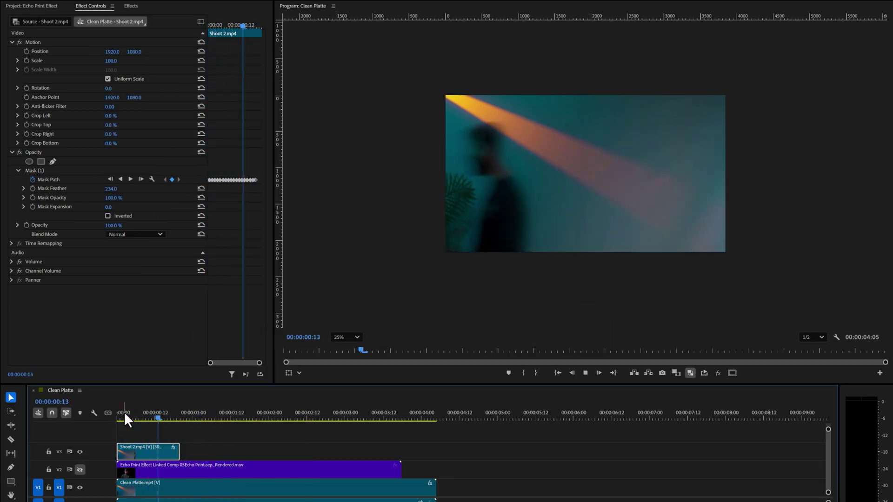
pyautogui.press('space')
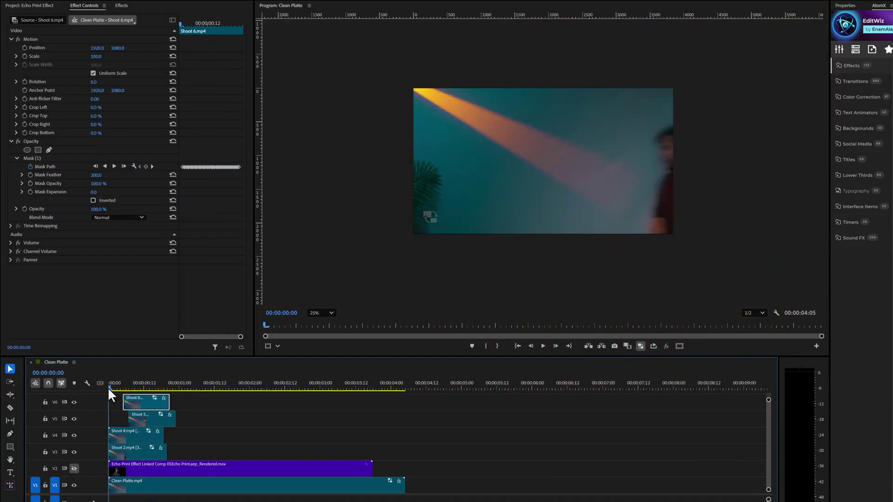
# Step: Shift Shoot 5, 4 and 2 down one track and put the Echo Print clip on V5
pyautogui.moveTo(124, 470); pyautogui.dragTo(129, 396)
pyautogui.moveTo(186, 455); pyautogui.dragTo(146, 431)
pyautogui.moveTo(127, 460); pyautogui.dragTo(126, 473)
pyautogui.moveTo(145, 392); pyautogui.dragTo(145, 424)
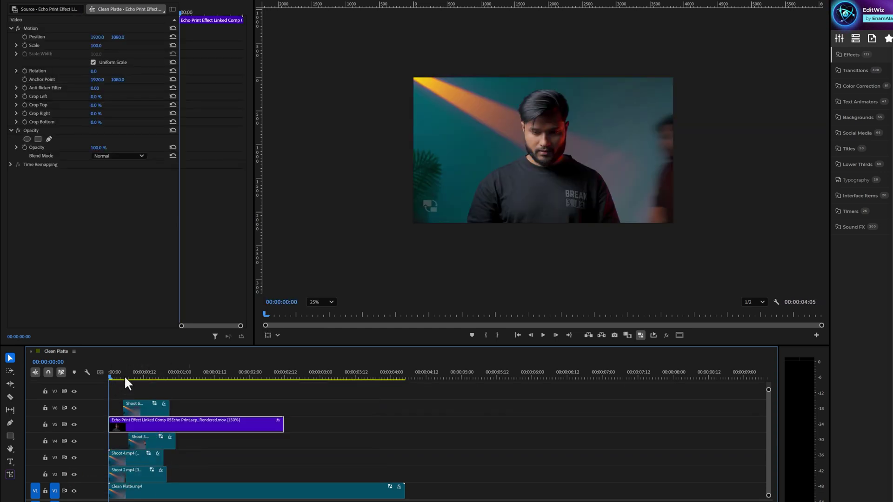
pyautogui.press('space')
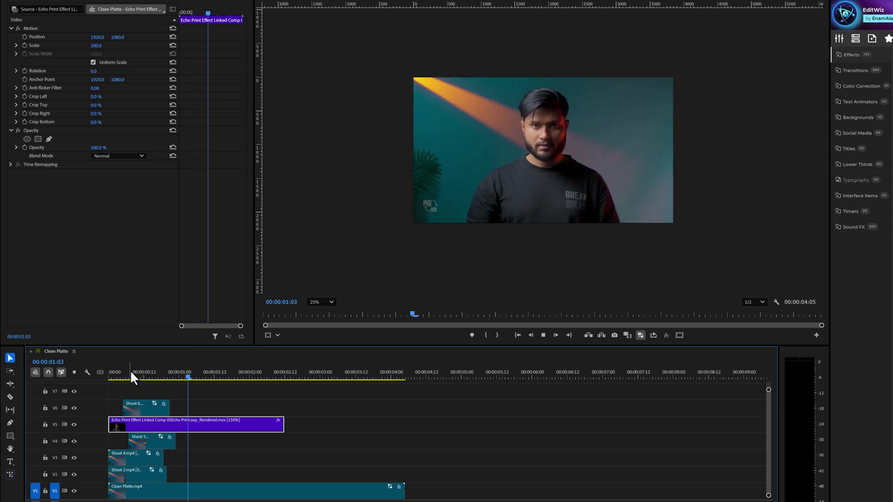
pyautogui.moveTo(131, 370); pyautogui.dragTo(108, 372)
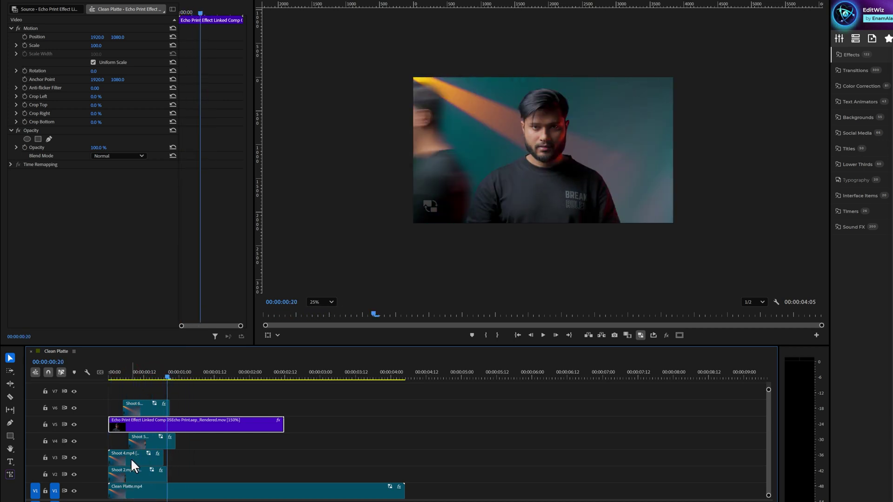
# Step: Duplicate Shoot 4 onto V2, offset the copies 1:13 later, and review the ghost trail
pyautogui.moveTo(130, 459); pyautogui.dragTo(193, 458)
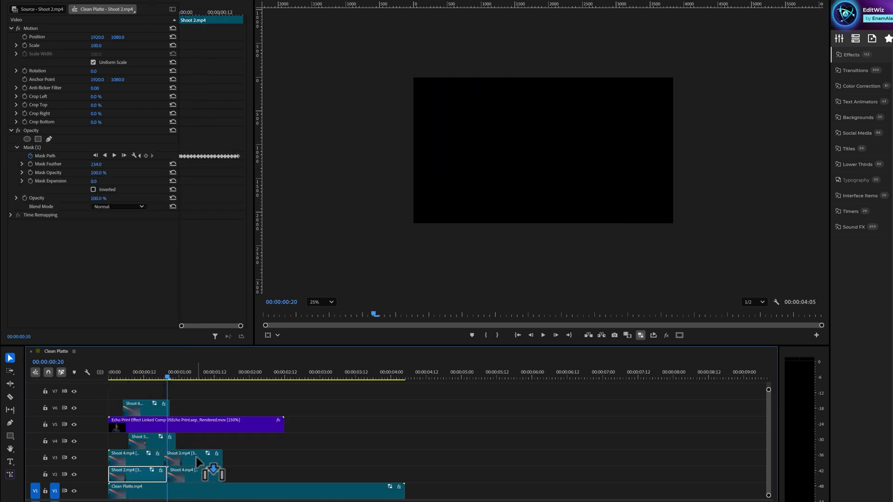
pyautogui.moveTo(169, 375); pyautogui.dragTo(138, 377)
pyautogui.moveTo(134, 476); pyautogui.dragTo(243, 476)
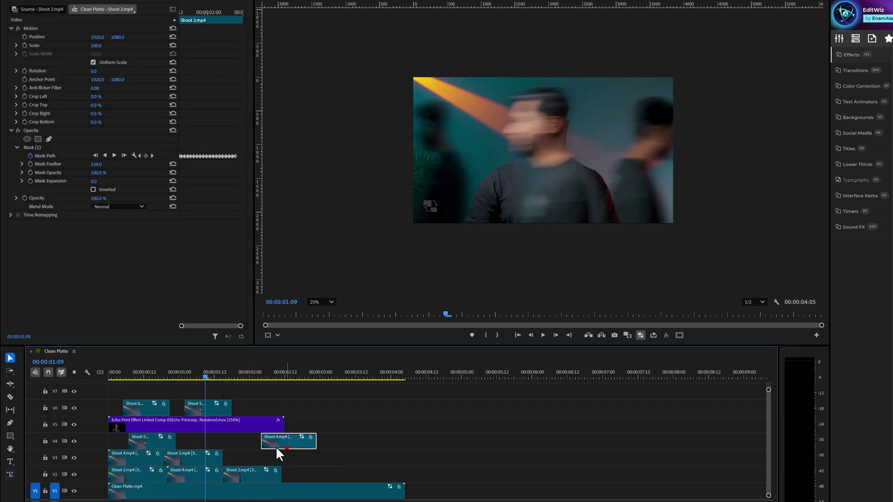
pyautogui.click(183, 473)
pyautogui.moveTo(200, 371); pyautogui.dragTo(108, 371)
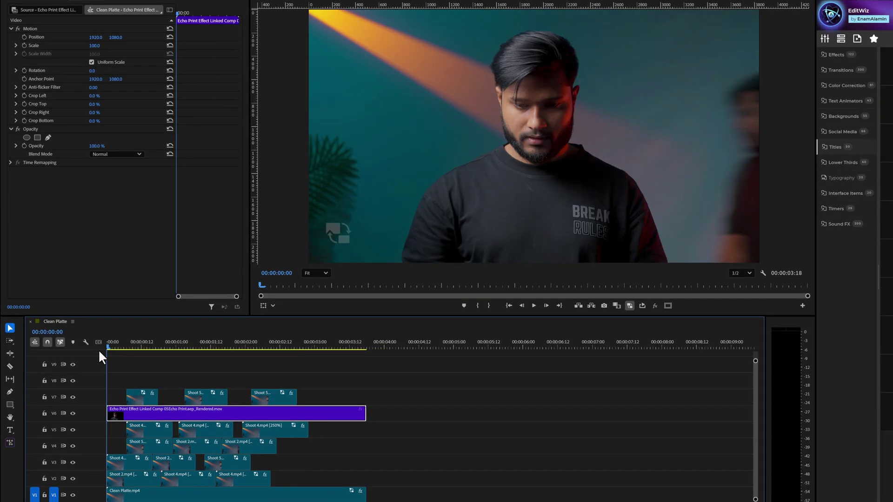
pyautogui.press('space')
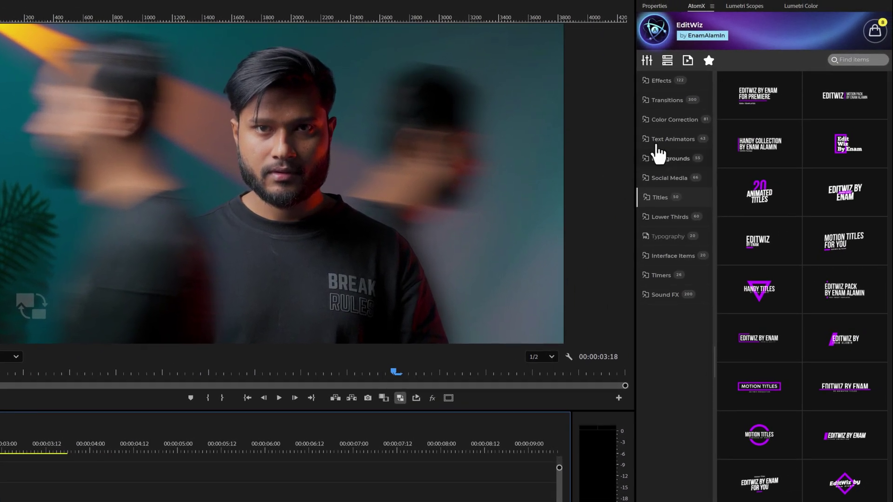
# Step: Add AtomX's Orange & Teal - 02 grade on V8 and toggle it to compare before and after
pyautogui.click(669, 129)
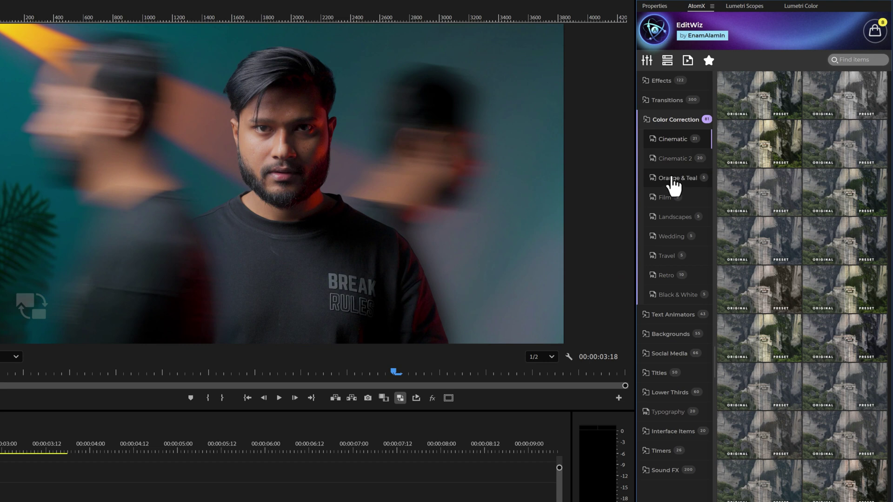
pyautogui.click(671, 180)
pyautogui.moveTo(837, 113); pyautogui.dragTo(112, 393)
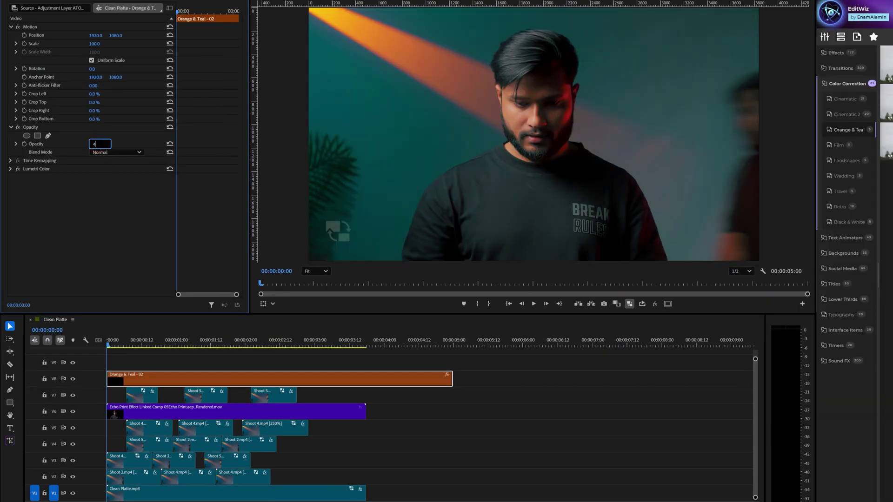
pyautogui.click(73, 378)
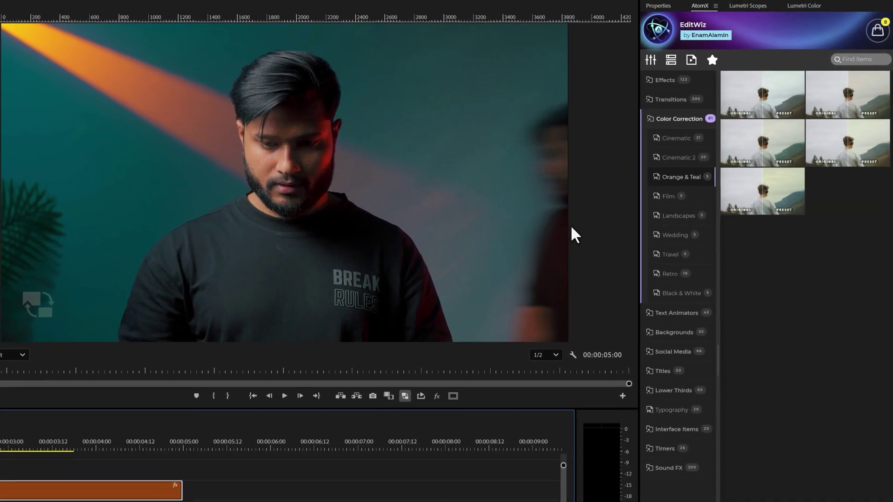
# Step: From AtomX's Film Looks > Grains, place Film Grain - 35mm Coarse on V9 above the Orange & Teal grade
pyautogui.click(836, 52)
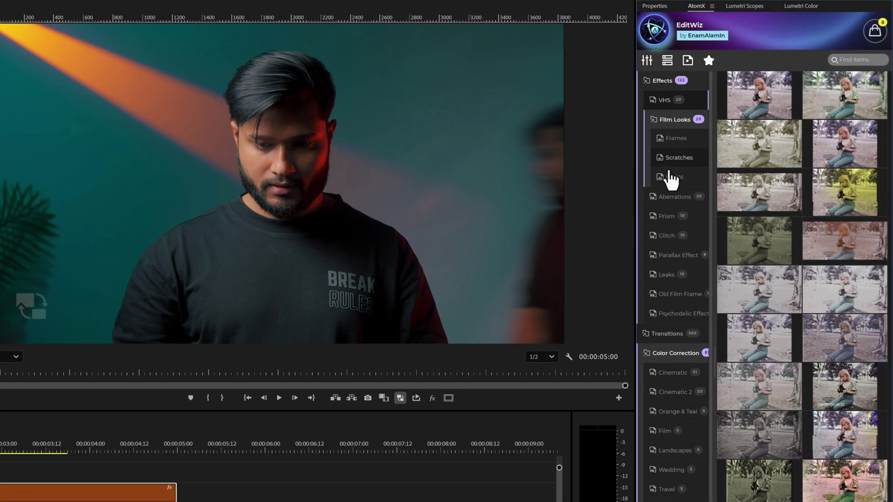
pyautogui.click(672, 177)
pyautogui.moveTo(829, 155); pyautogui.dragTo(110, 361)
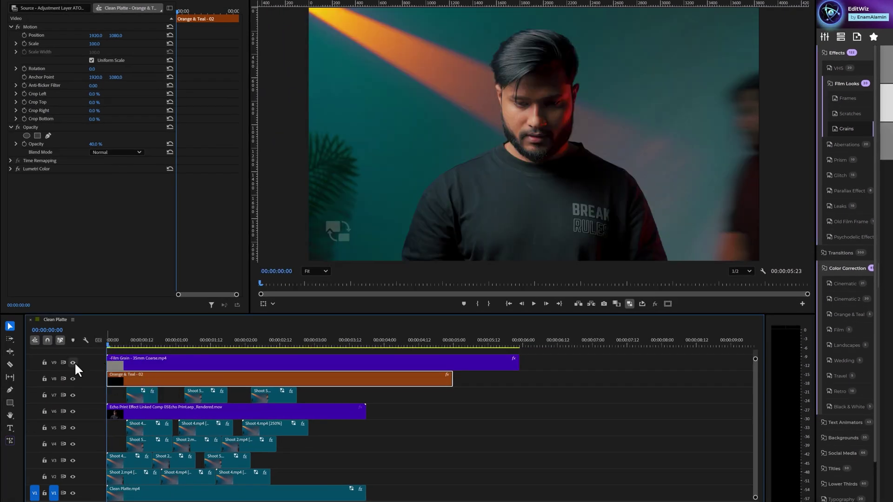